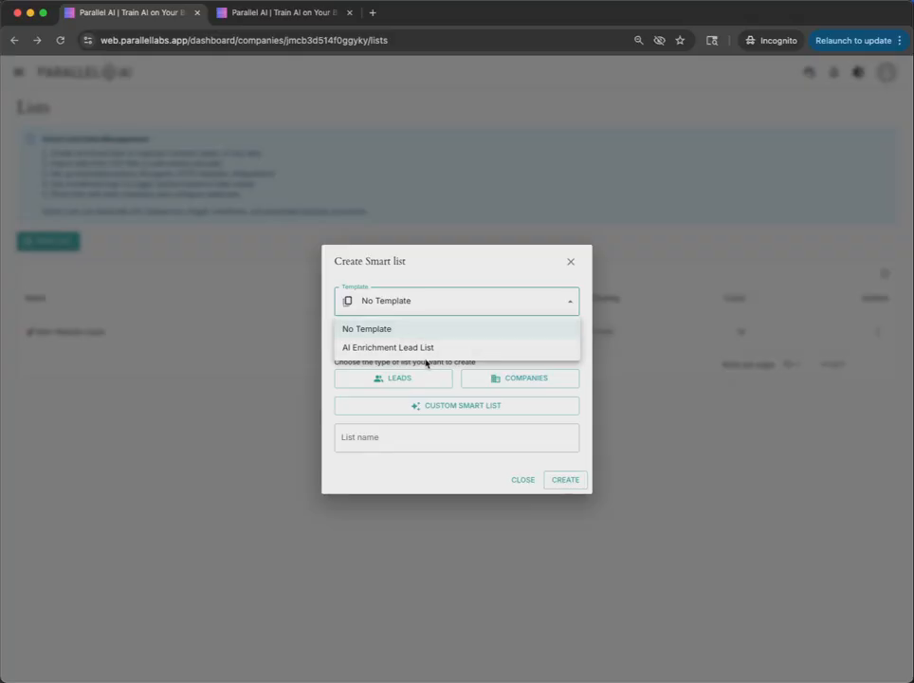
Create a smart list named Testing from the AI Enrichment Lead List template
click(436, 349)
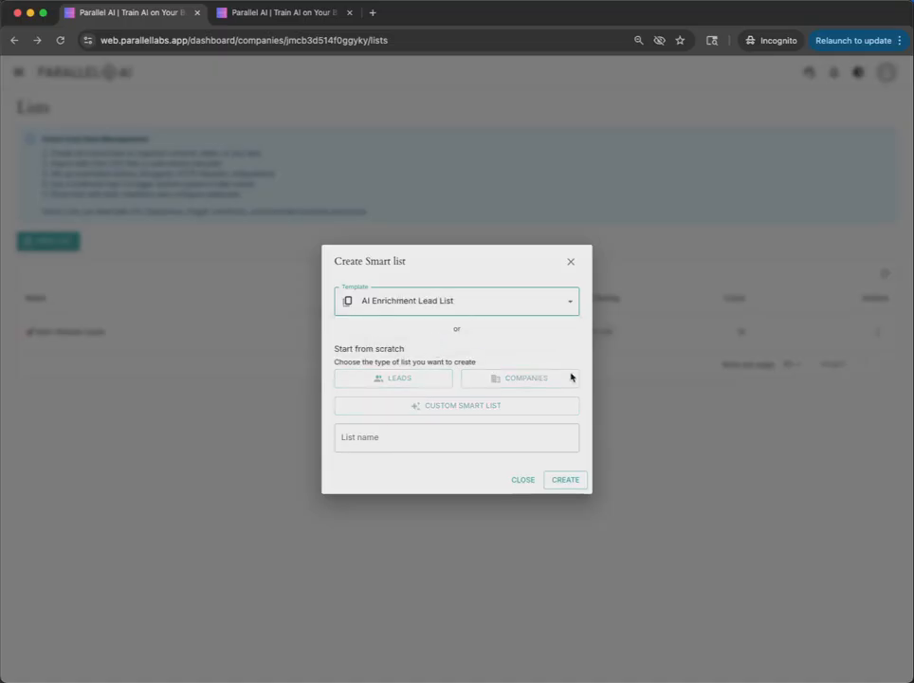
click(433, 444)
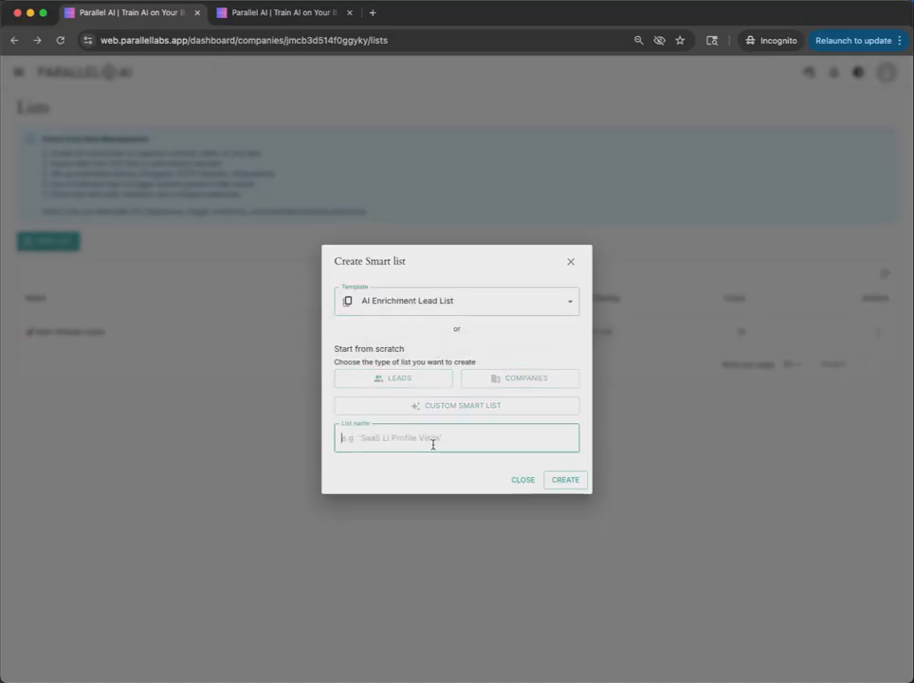
text(Testin)
click(581, 484)
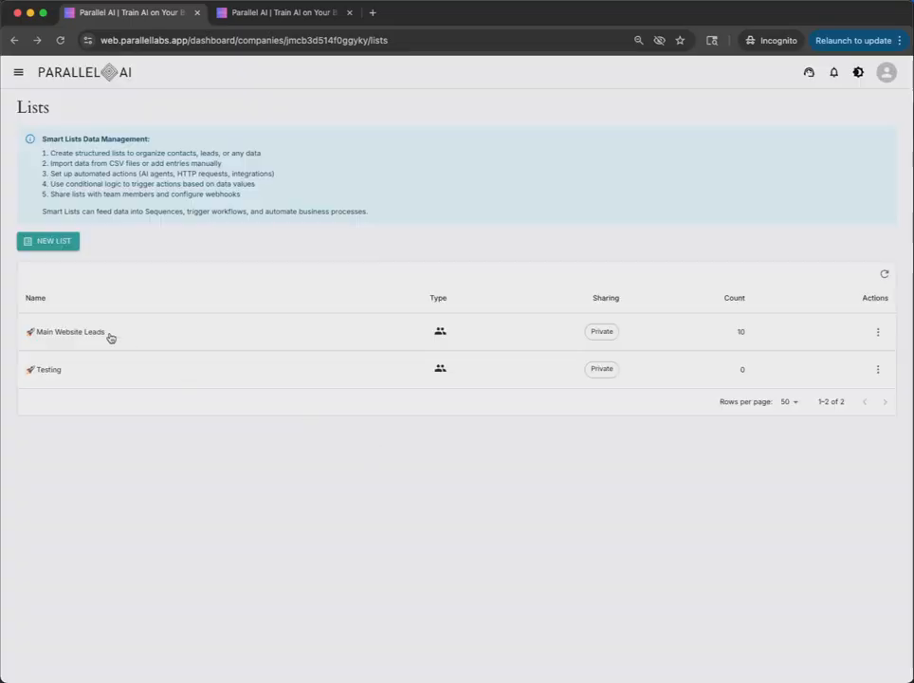
Open the Main Website Leads list and look over its lead, company and action columns
click(110, 338)
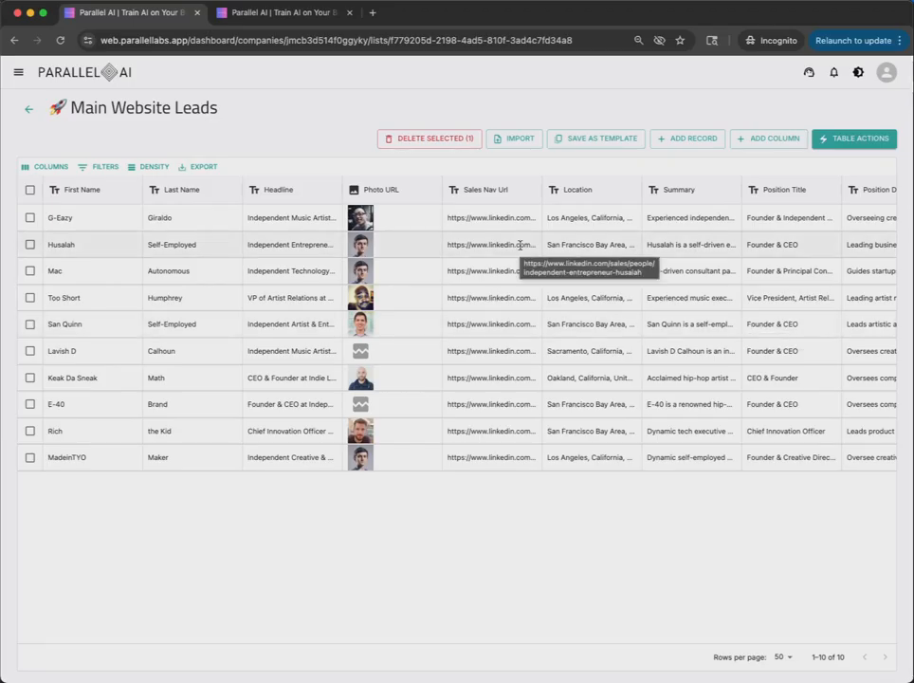
scroll(524, 248, right, 10)
scroll(520, 245, right, 10)
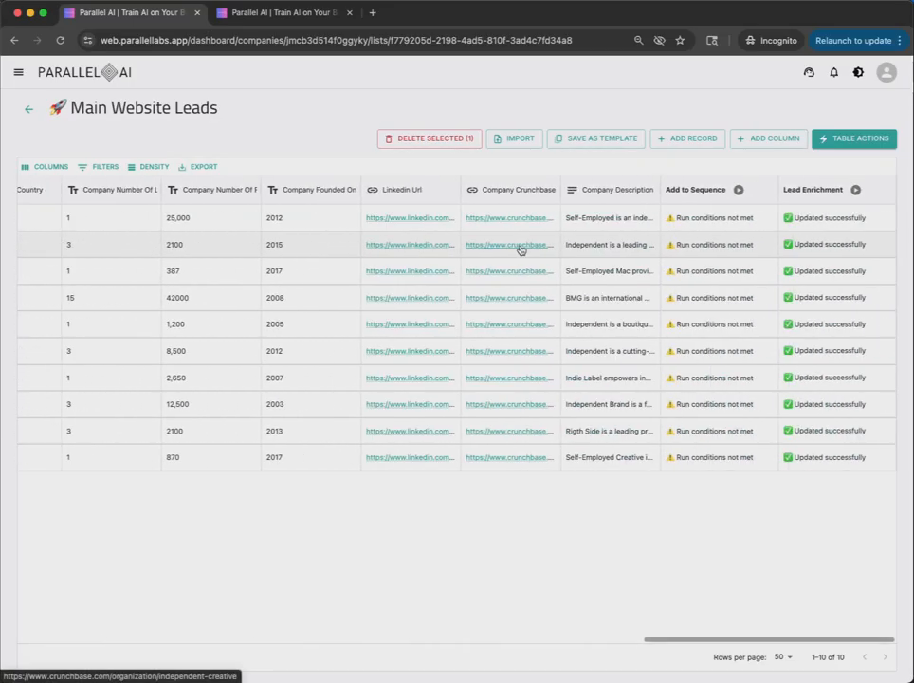
scroll(520, 245, left, 15)
scroll(520, 245, left, 10)
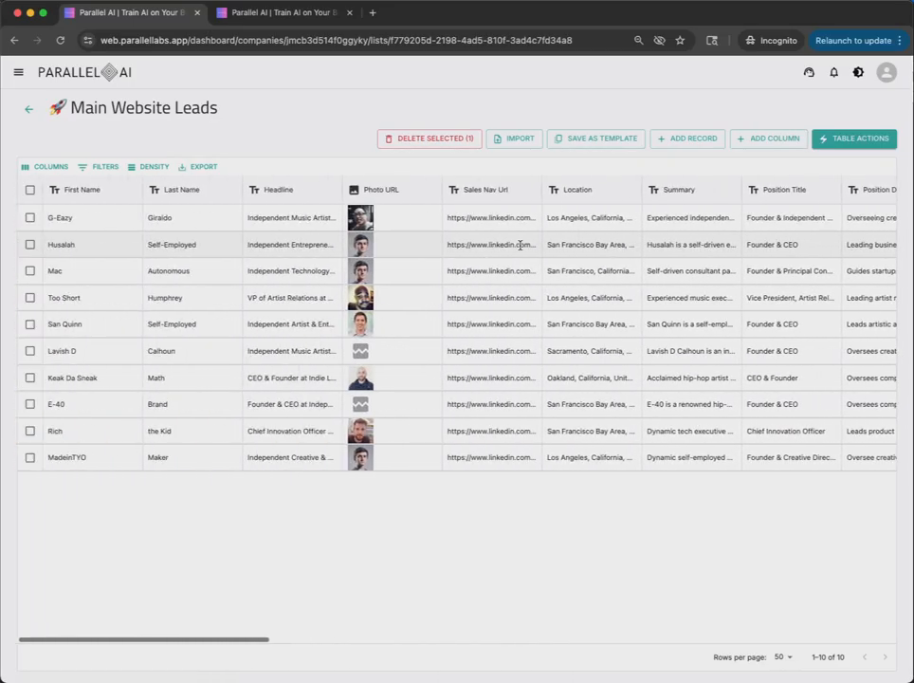
Clear all existing lead records from the Main Website Leads list
drag(439, 227, 423, 274)
click(425, 298)
click(435, 324)
click(424, 377)
click(426, 353)
Start a CSV import into the list with import.csv from the Desktop and preview its columns
click(520, 138)
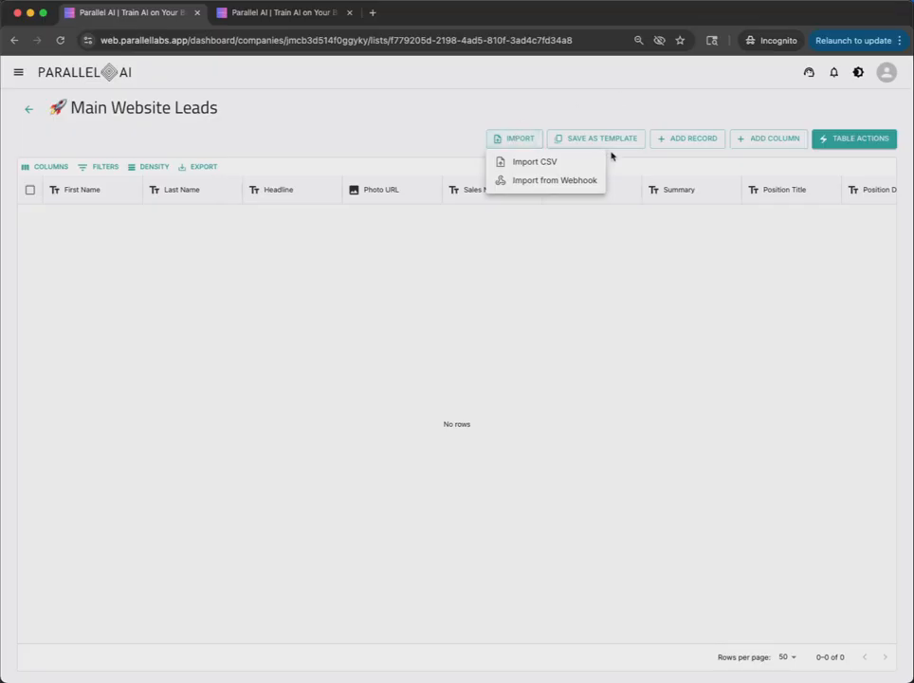
click(539, 161)
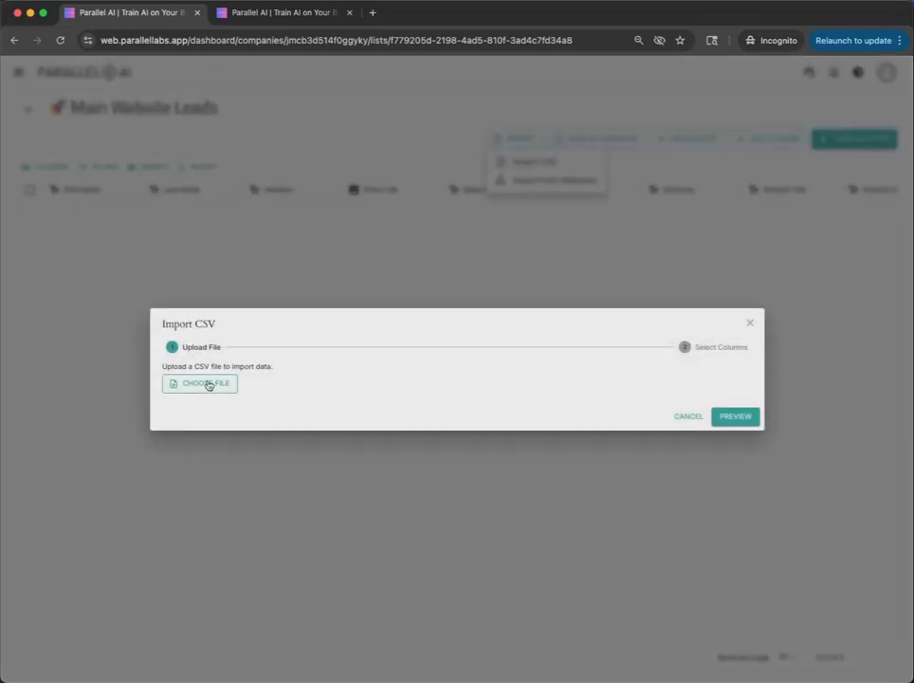
click(207, 383)
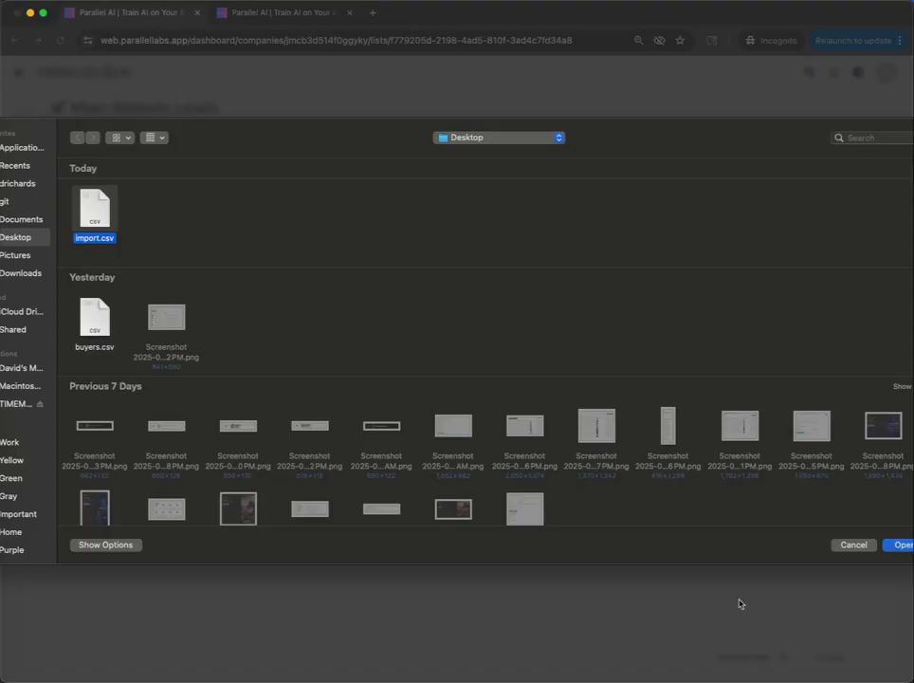
click(904, 545)
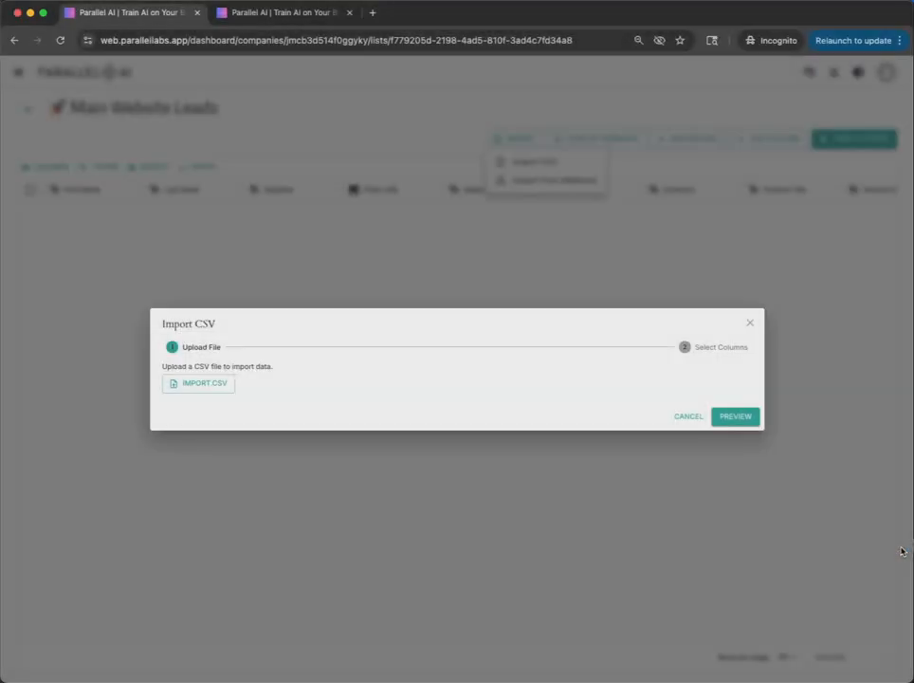
click(735, 417)
Match firstName to First Name, lastName to Last Name and the Company column to a list column, and import the rows
click(185, 457)
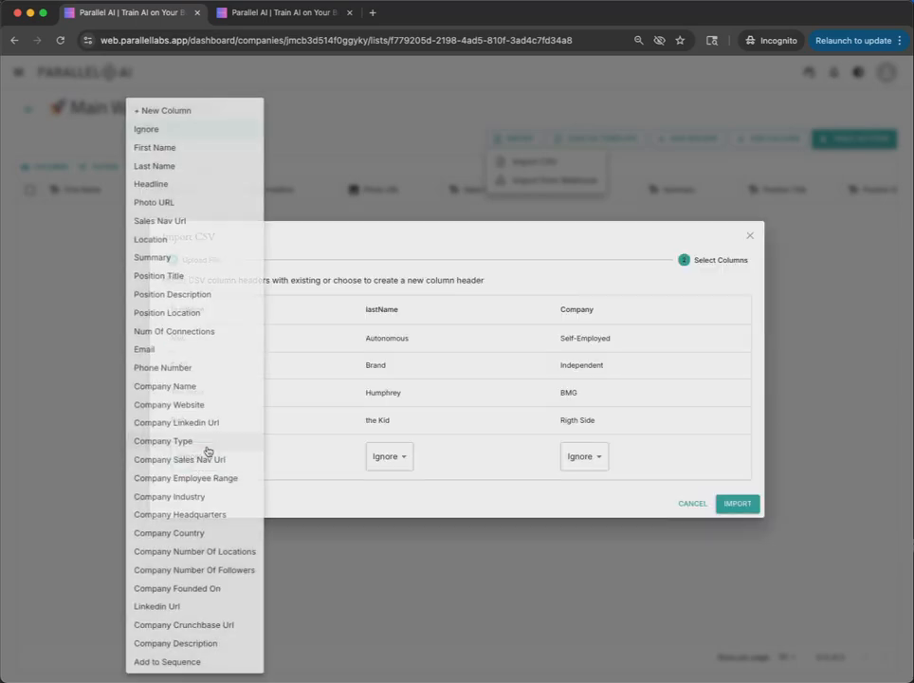
click(173, 152)
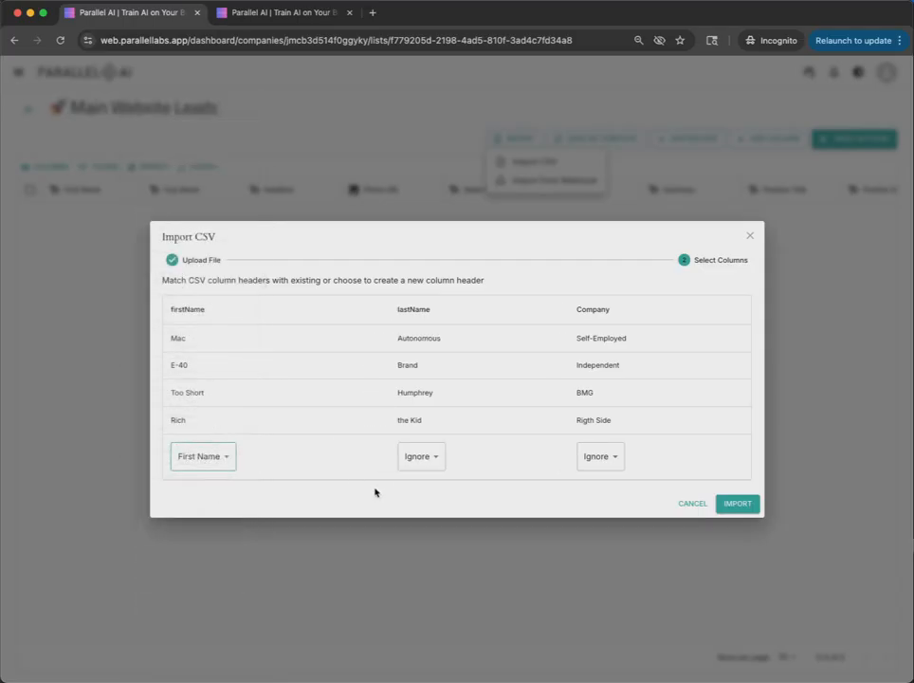
click(432, 465)
click(412, 174)
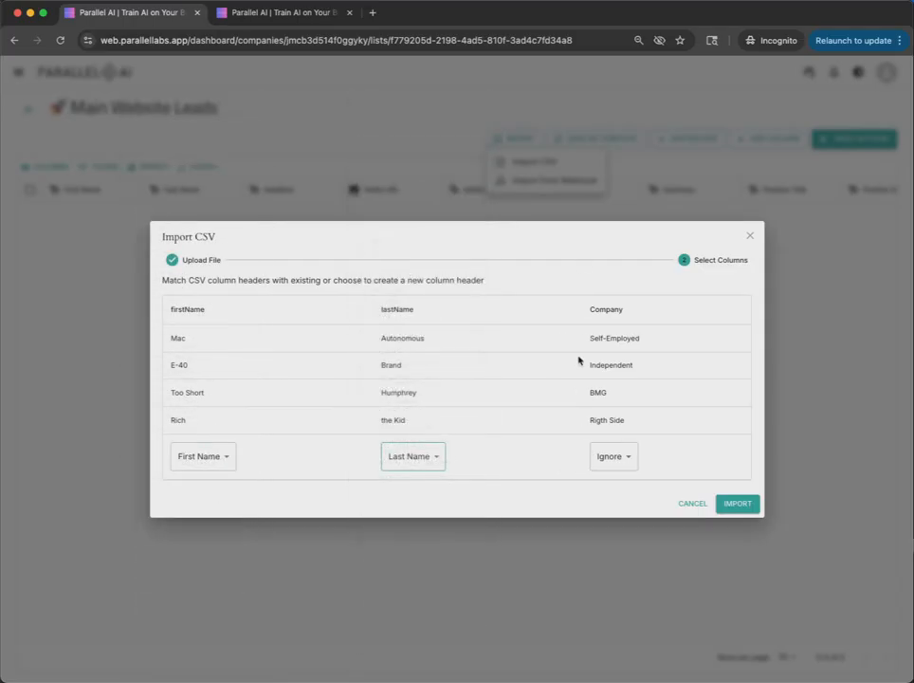
click(608, 458)
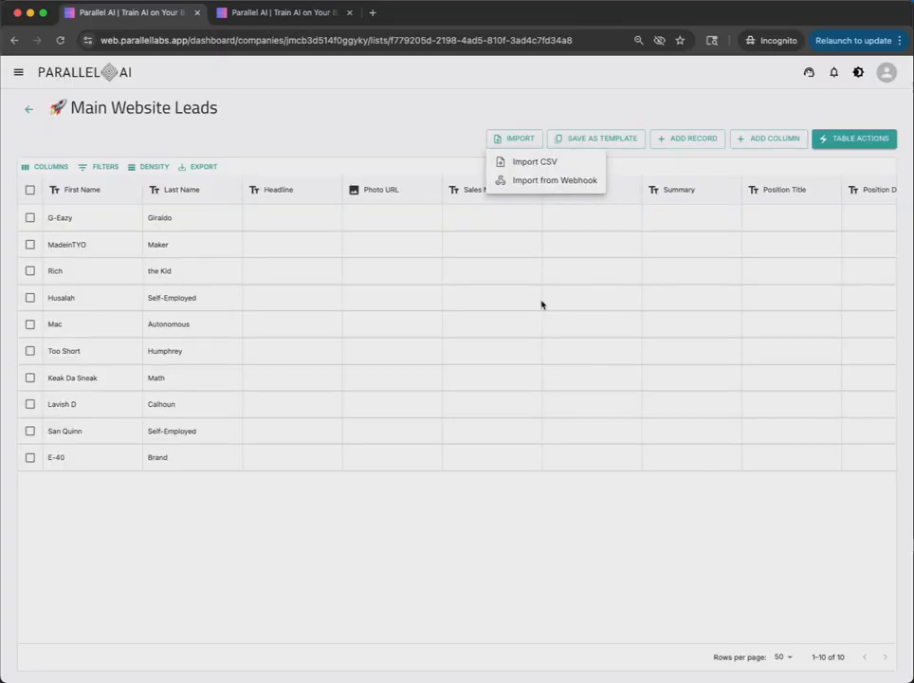
click(542, 304)
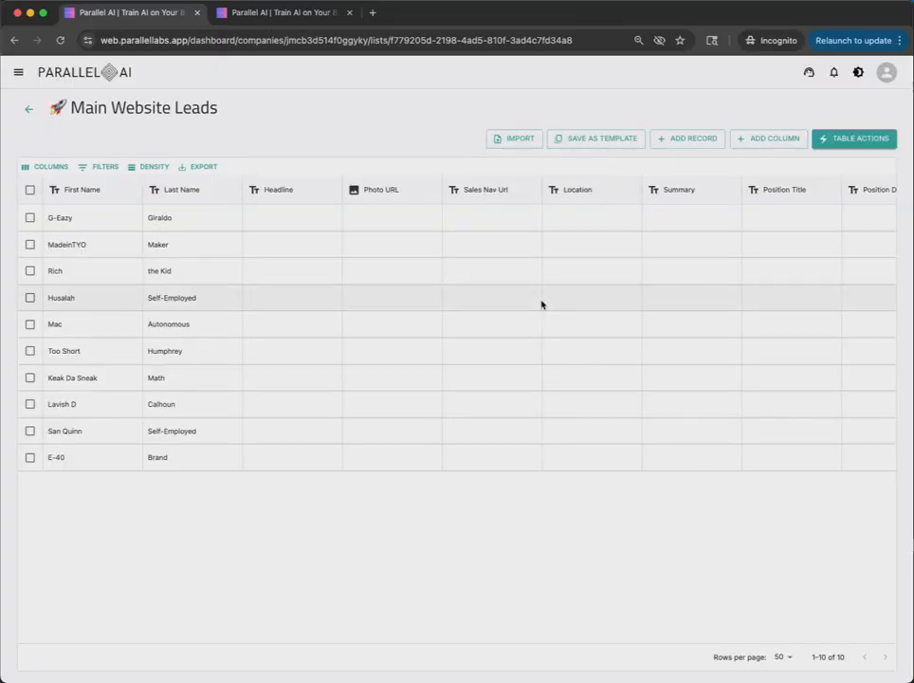
Open the settings of the list's Add to Sequence action column
scroll(541, 305, right, 15)
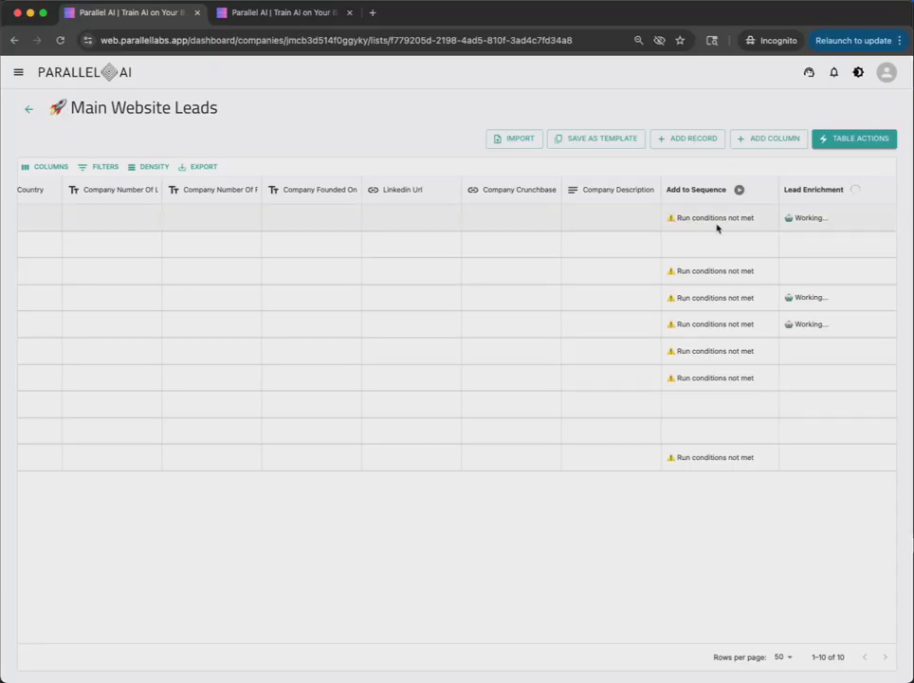
click(764, 189)
click(698, 224)
click(413, 473)
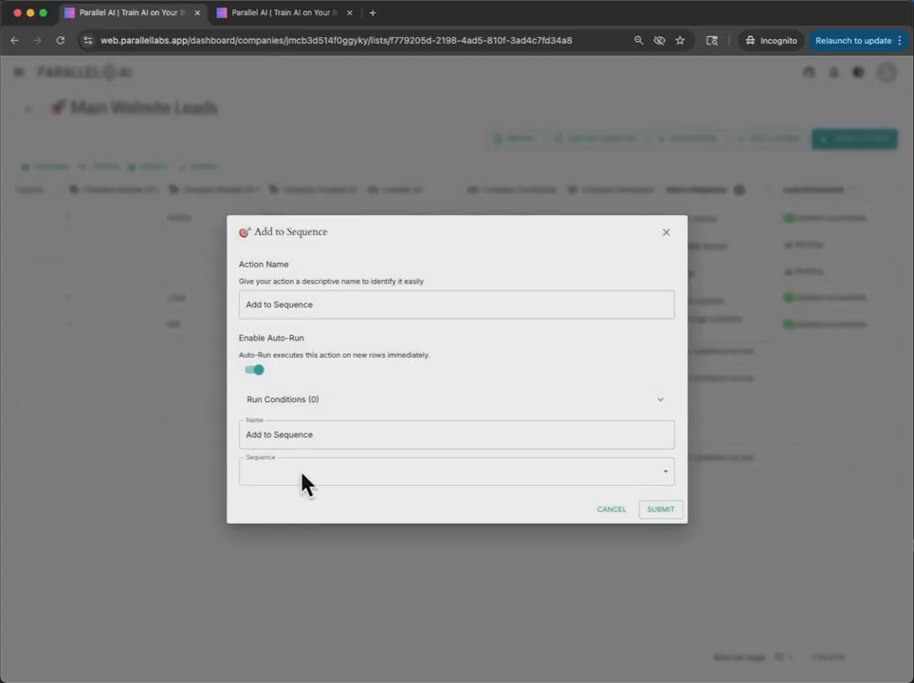
click(591, 297)
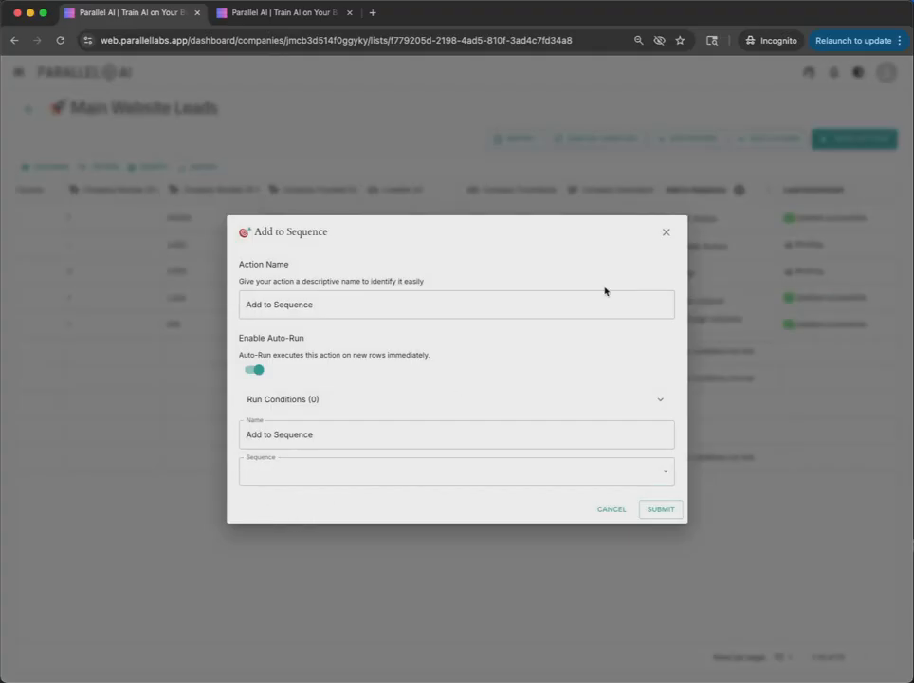
Add a run condition requiring Email Is Not Empty to the Add to Sequence action and submit it
click(661, 399)
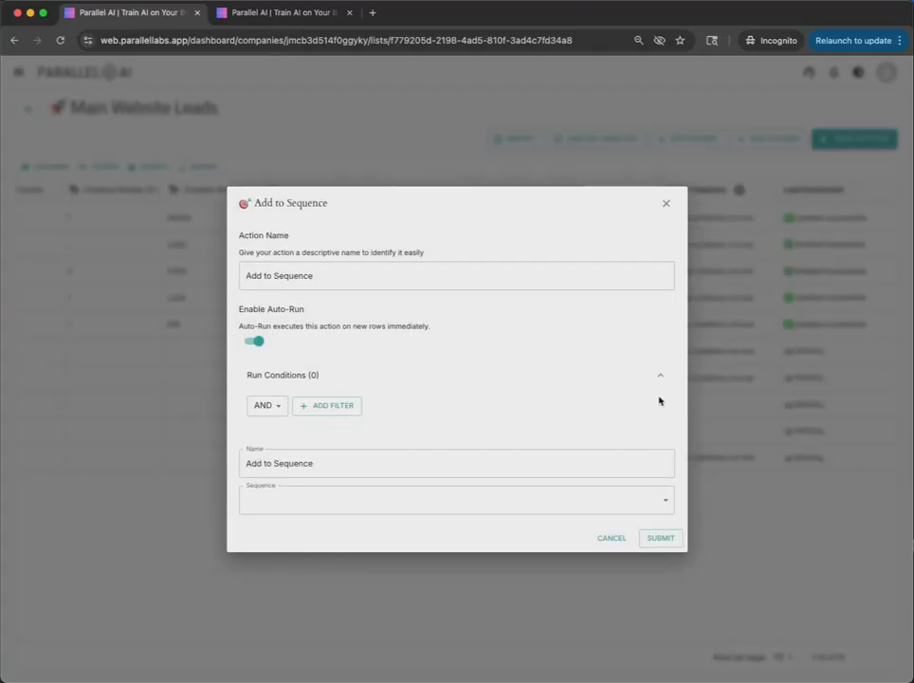
click(319, 407)
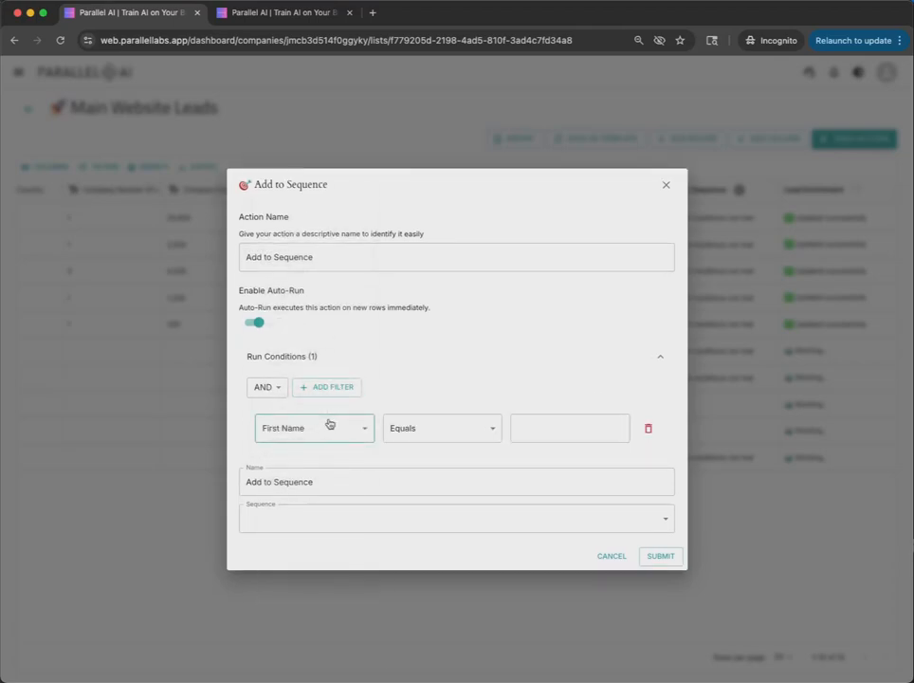
click(329, 424)
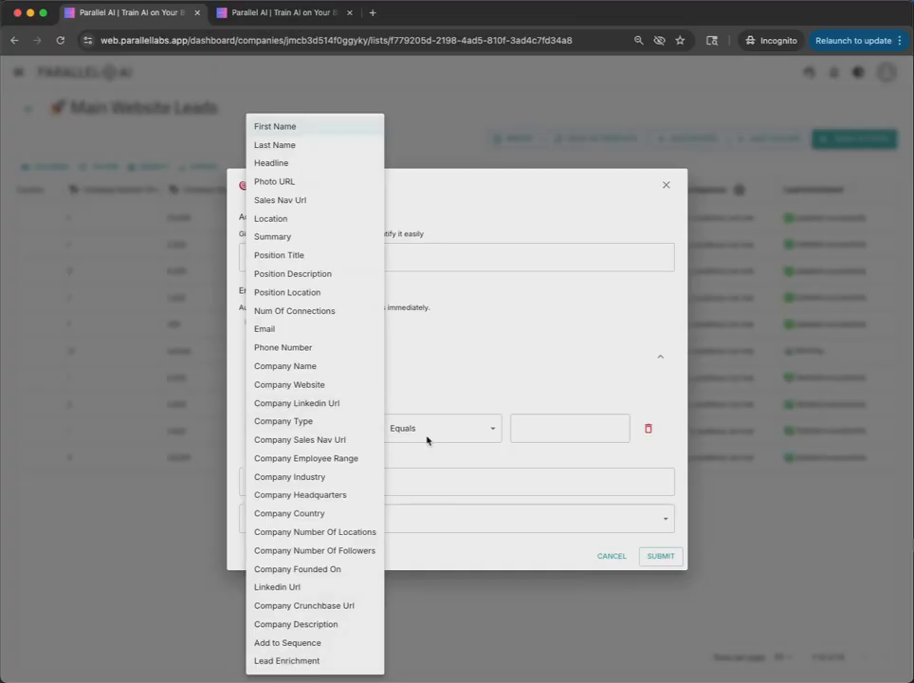
click(463, 461)
click(343, 431)
click(332, 332)
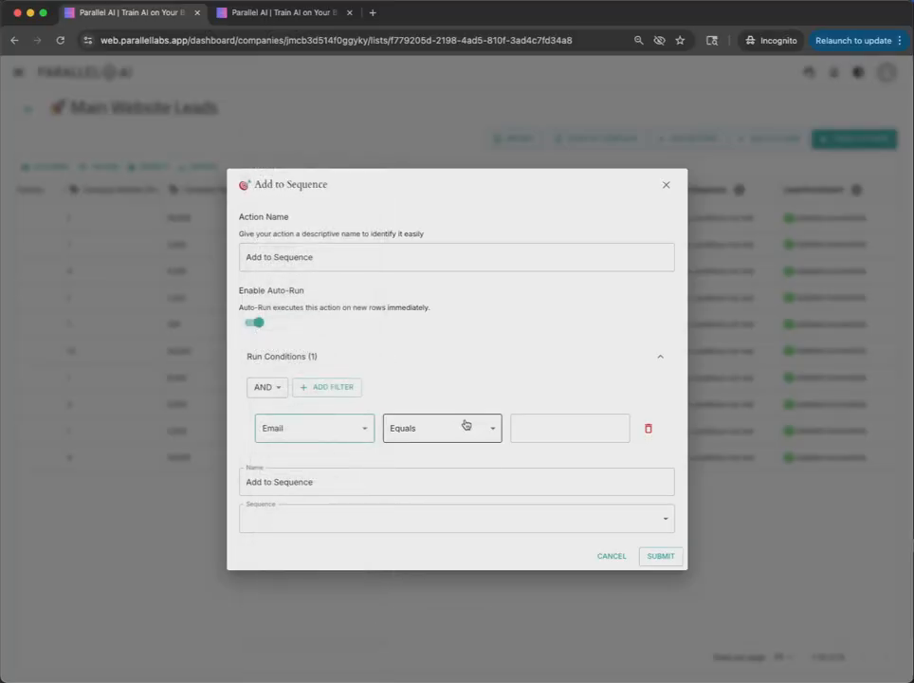
click(462, 424)
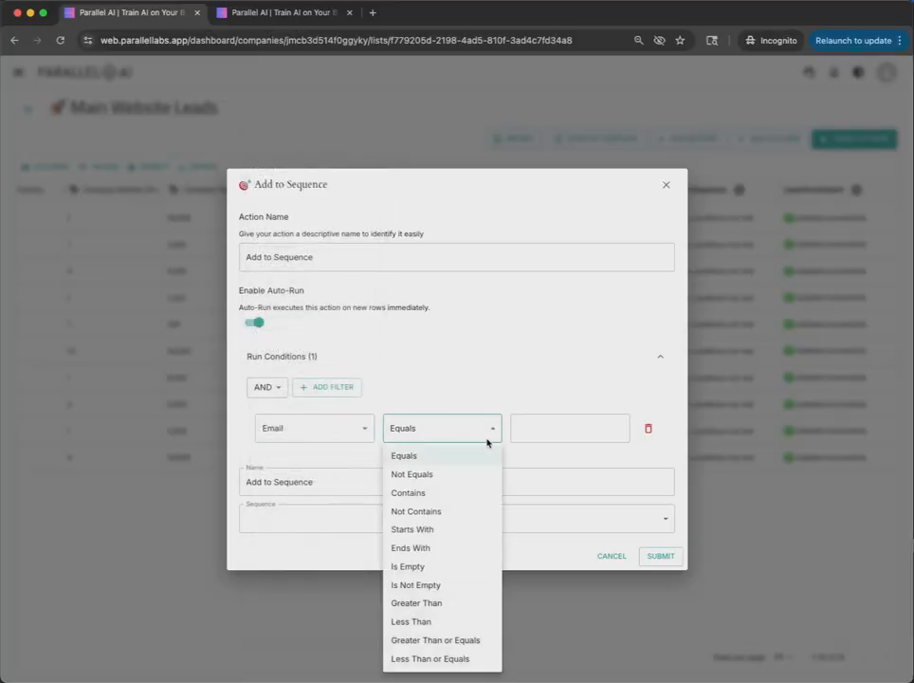
click(420, 584)
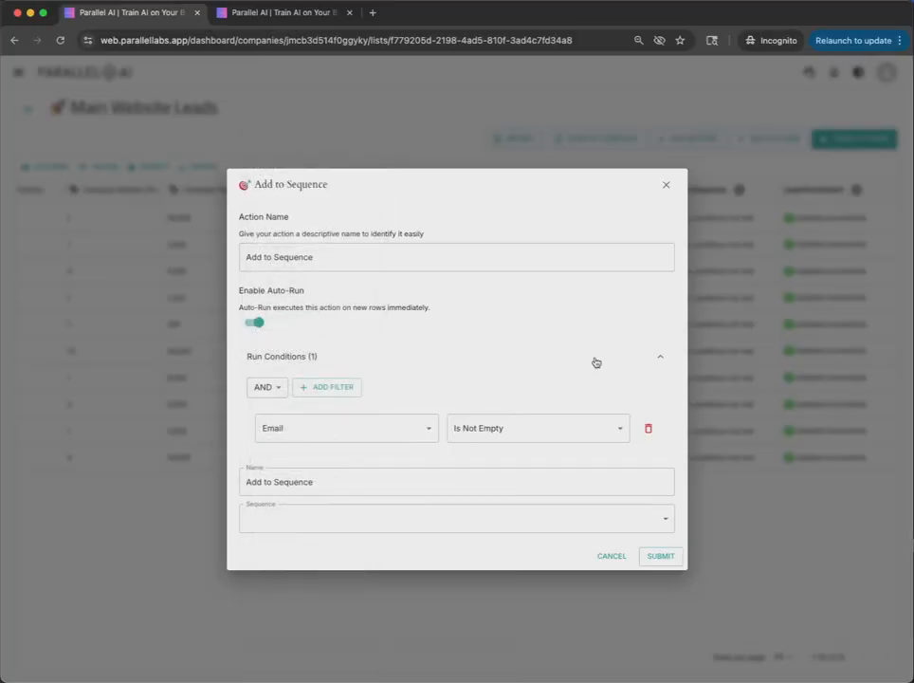
click(663, 557)
Examine the enriched lead and company data and the action statuses across the list's columns
scroll(655, 358, left, 10)
scroll(655, 358, left, 15)
scroll(655, 358, left, 10)
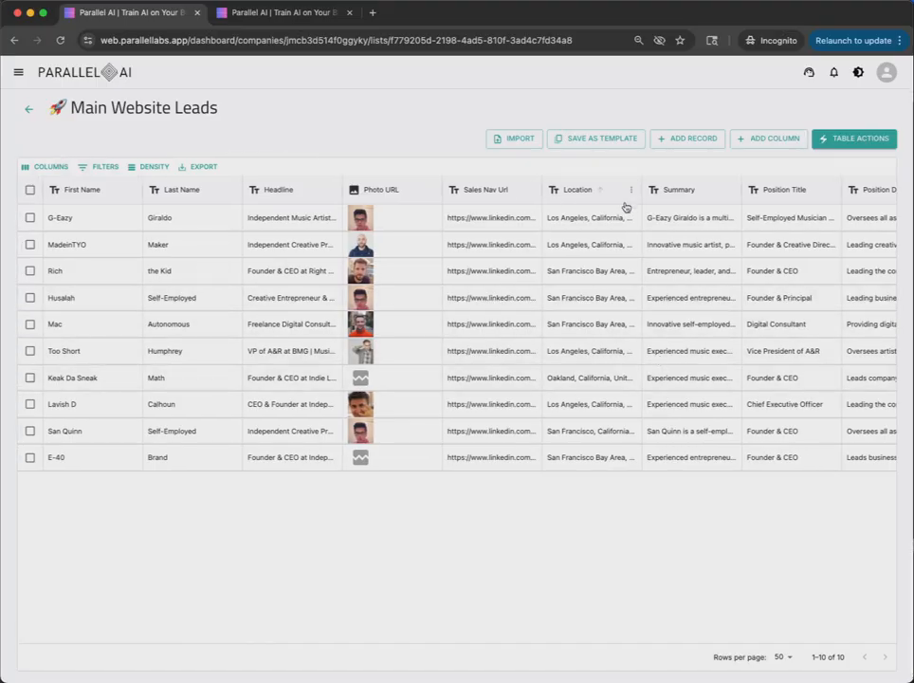
scroll(729, 202, right, 15)
scroll(729, 202, right, 5)
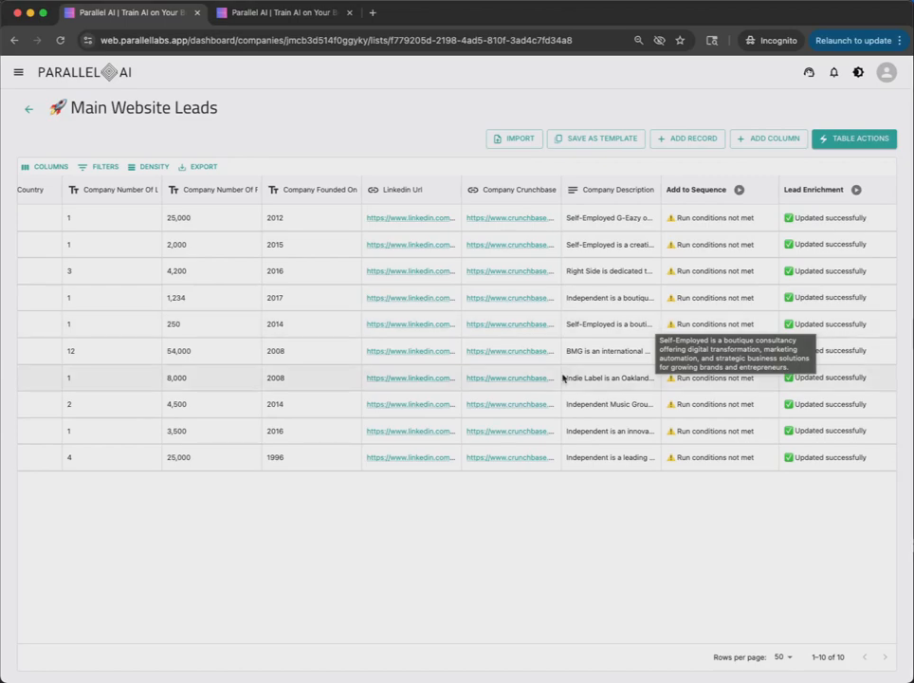
scroll(565, 380, left, 2)
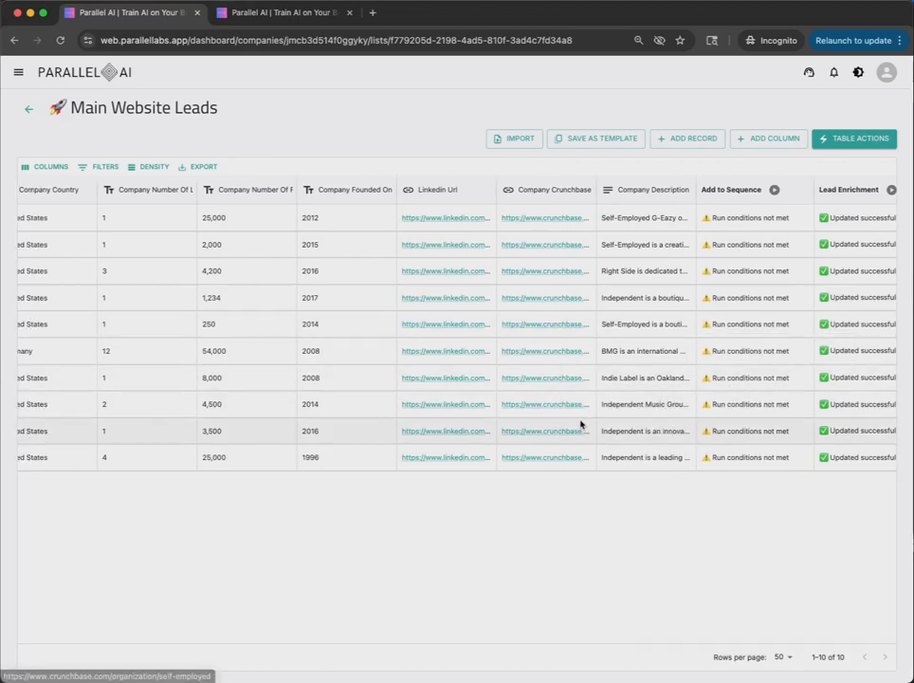
Examine the AI Web Scraper: Research Agent action with its Add Rows option and leave it without saving
click(874, 136)
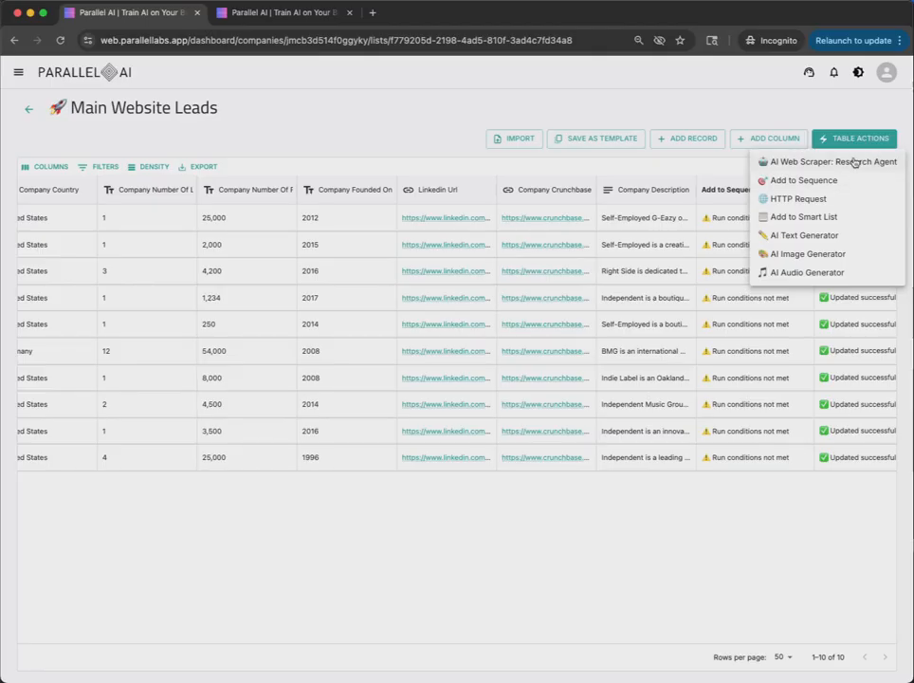
click(865, 161)
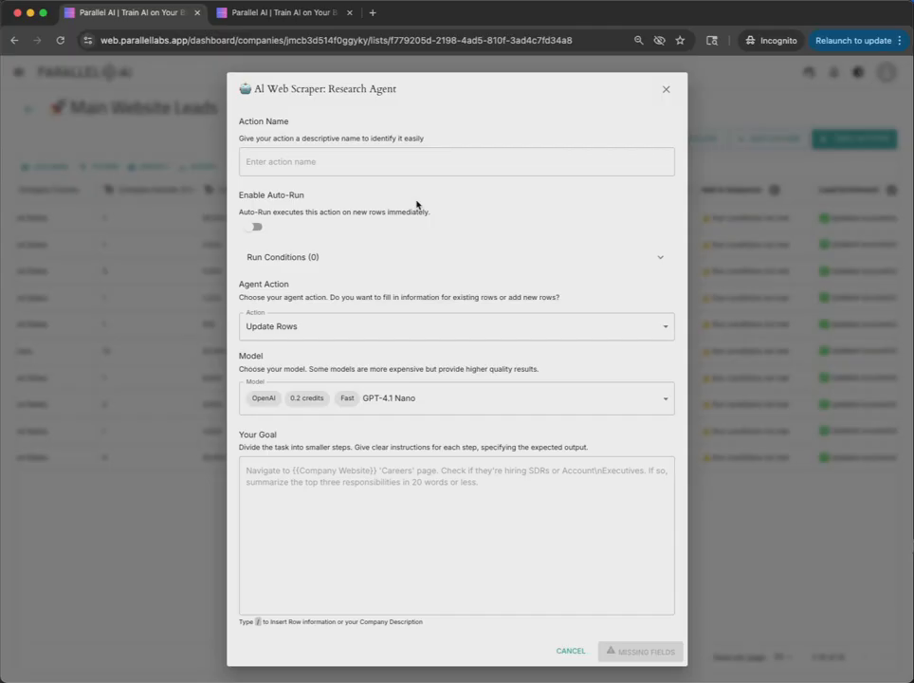
click(540, 328)
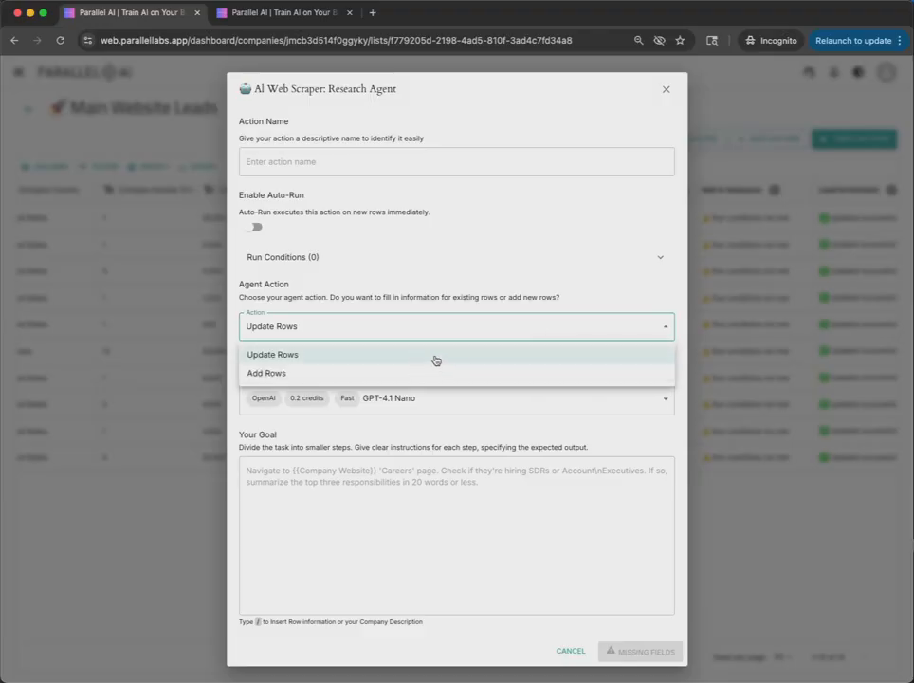
click(357, 376)
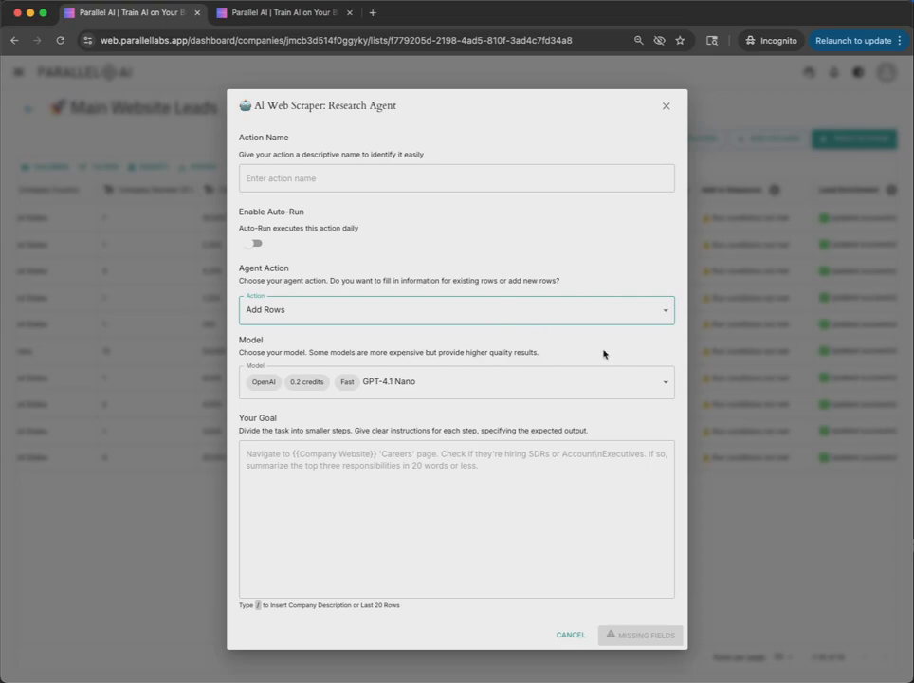
click(569, 634)
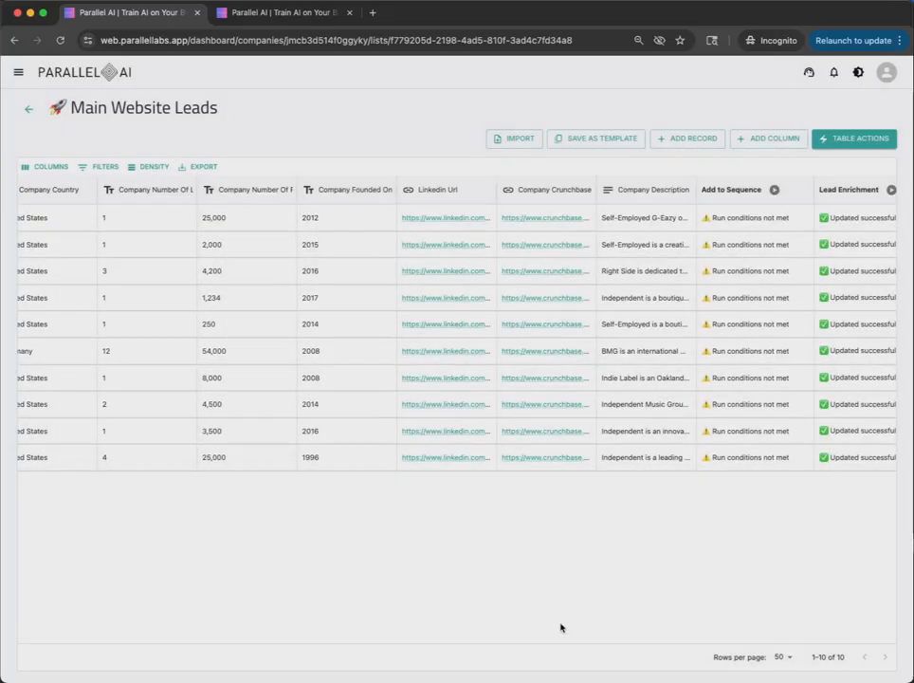
Add an AI Image Generator table action named "Create Image" that uses the Leonardo Phoenix 1.0 model
scroll(659, 480, right, 2)
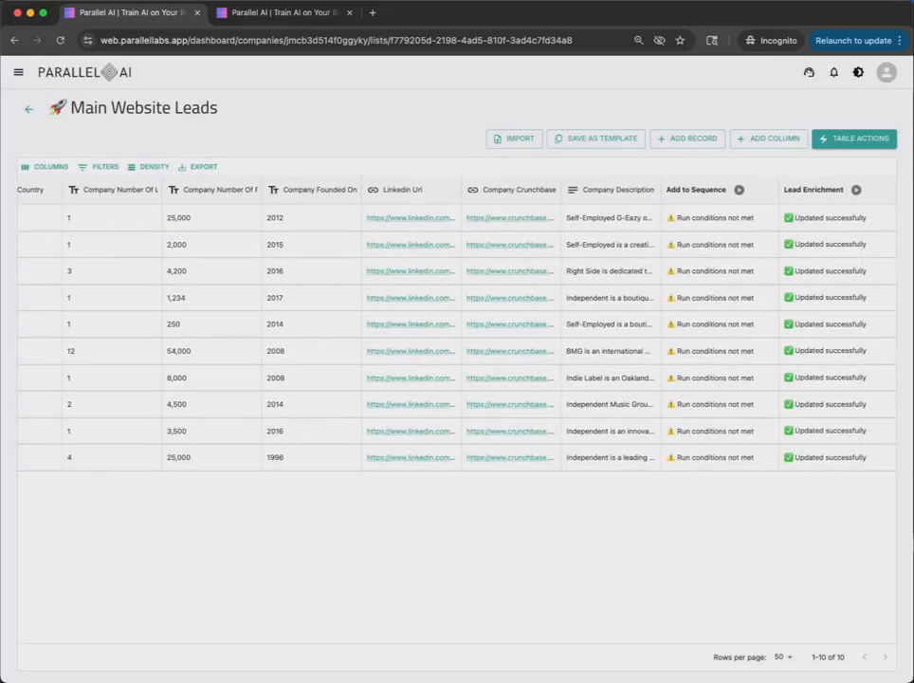
click(854, 139)
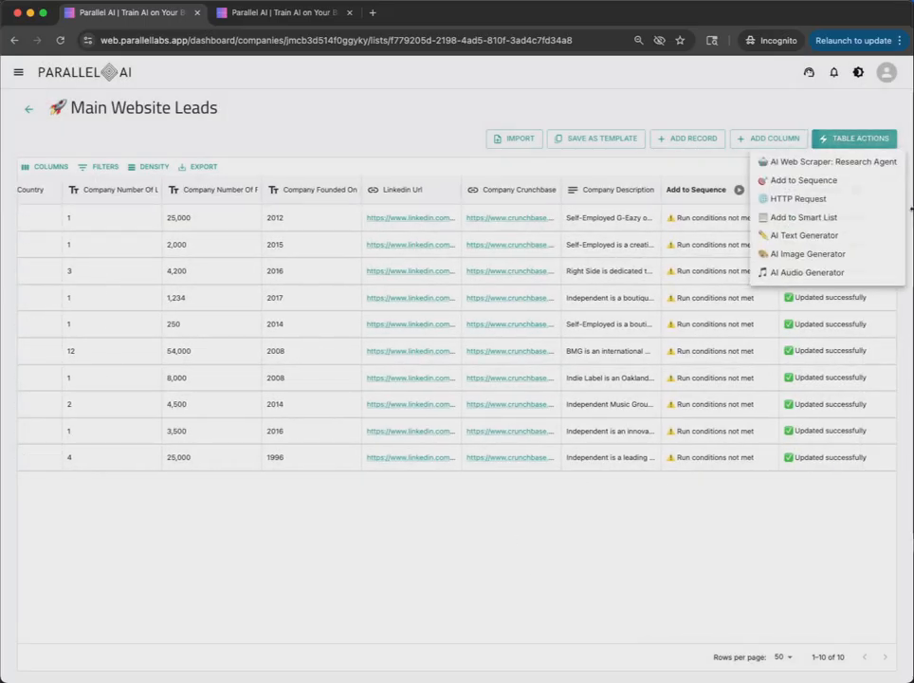
click(808, 253)
click(333, 180)
text(Create Image)
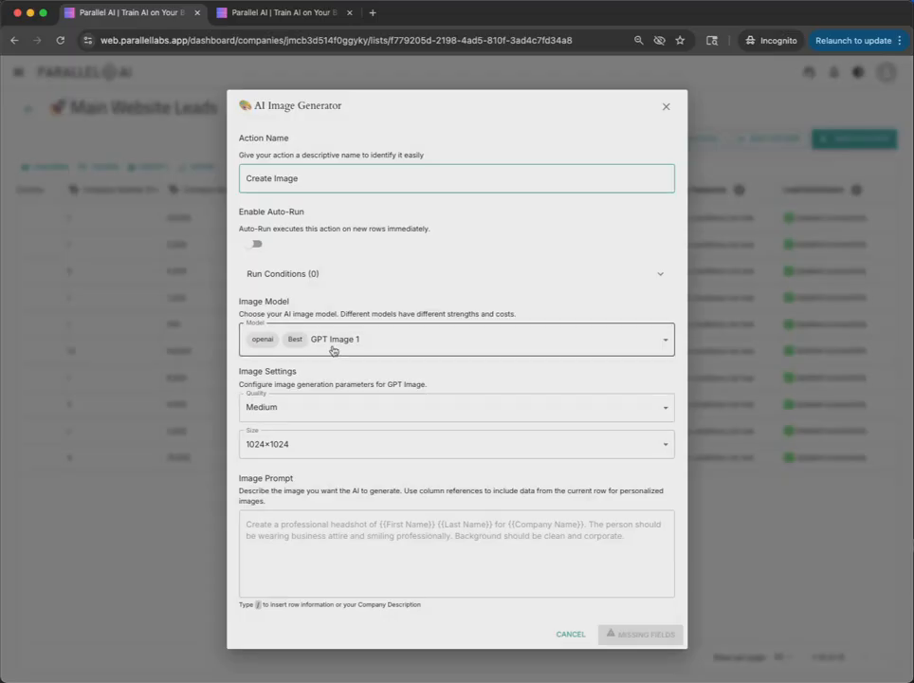
click(410, 339)
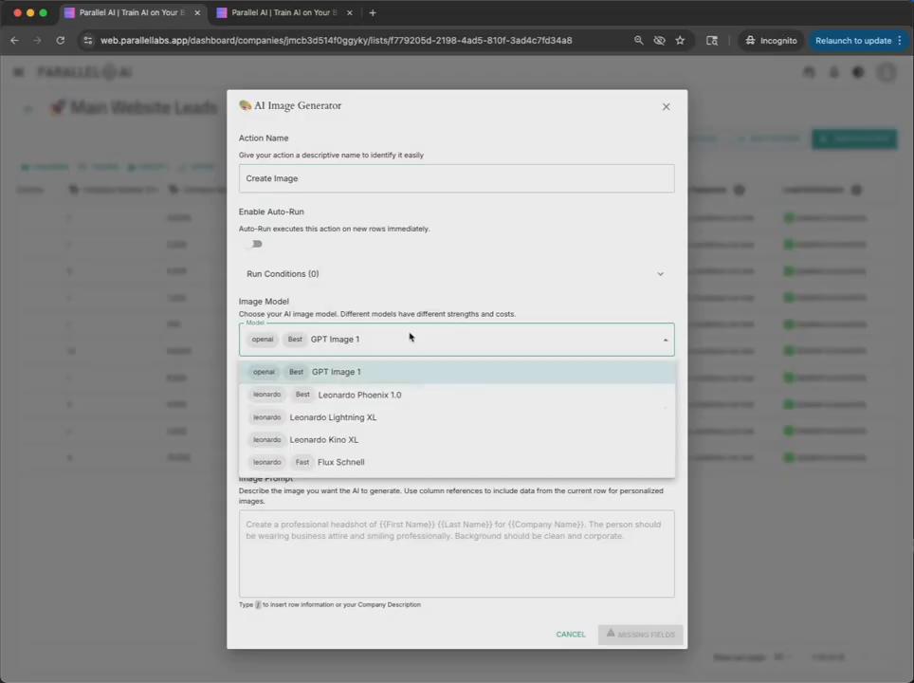
click(432, 401)
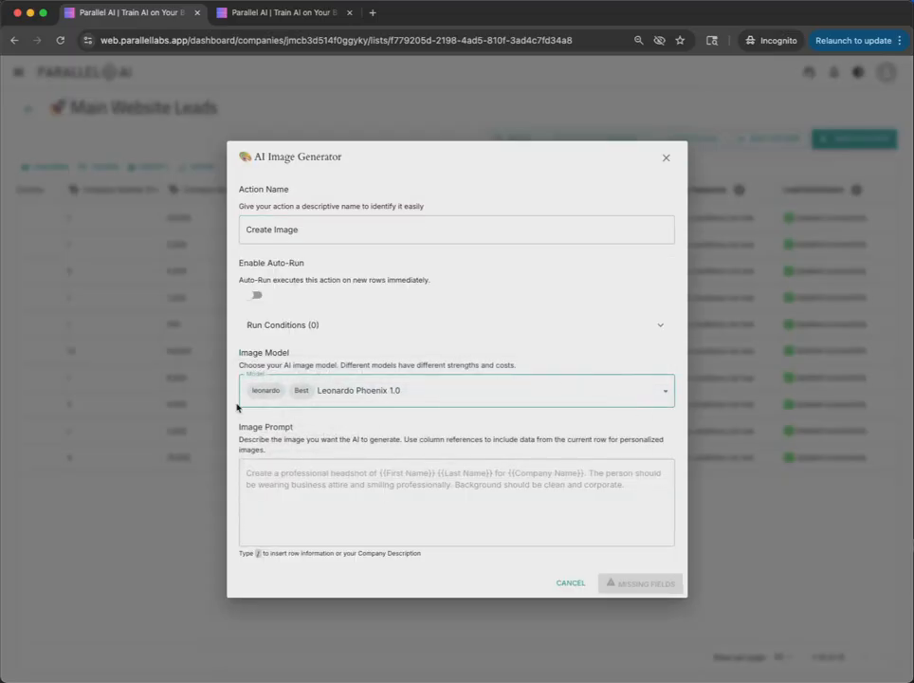
Write the image prompt text "Create a headshot of the person named"
click(441, 520)
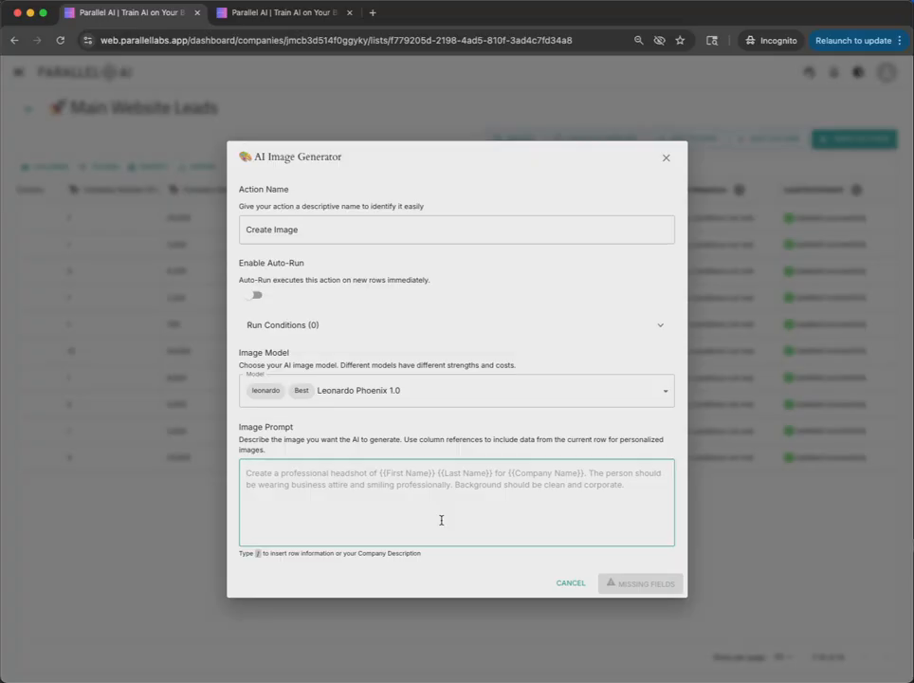
text(Create a h)
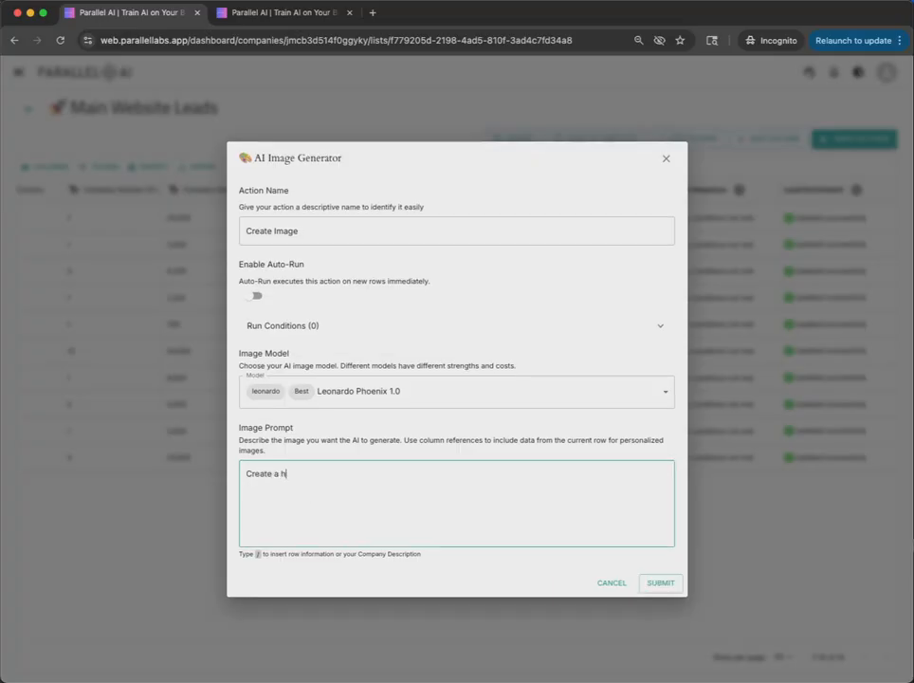
text(eadshot of the person namede)
key(BackSpace)
key(BackSpace)
Insert the Full Record reference at the end of the image prompt and delete the word "named" before it
text(/)
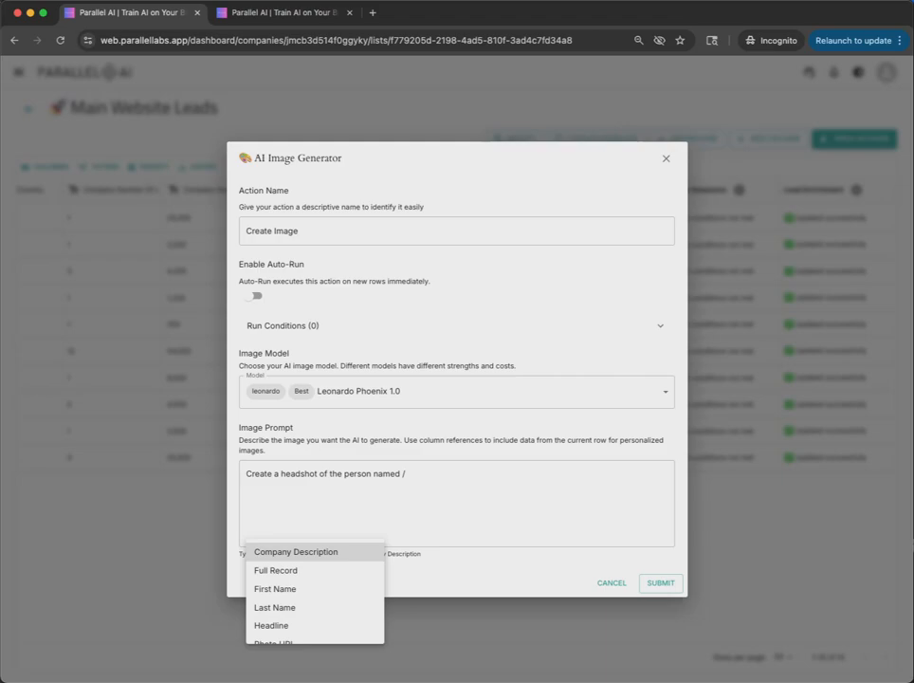
click(366, 569)
click(418, 477)
key(BackSpace)
key(BackSpace)
key(BackSpace)
key(BackSpace)
key(BackSpace)
key(BackSpace)
click(428, 473)
text(/)
key(Down)
key(Down)
key(Down)
key(Down)
key(Down)
key(Down)
key(Down)
key(Down)
key(Down)
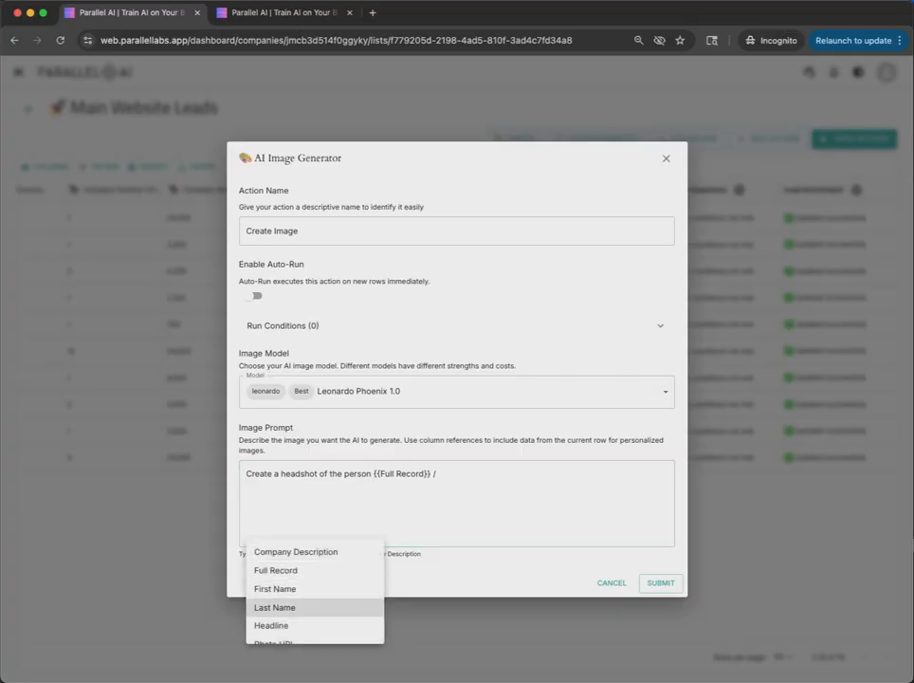
click(520, 474)
key(BackSpace)
Submit the image generator action and run the Create Image column on the list's rows
click(661, 582)
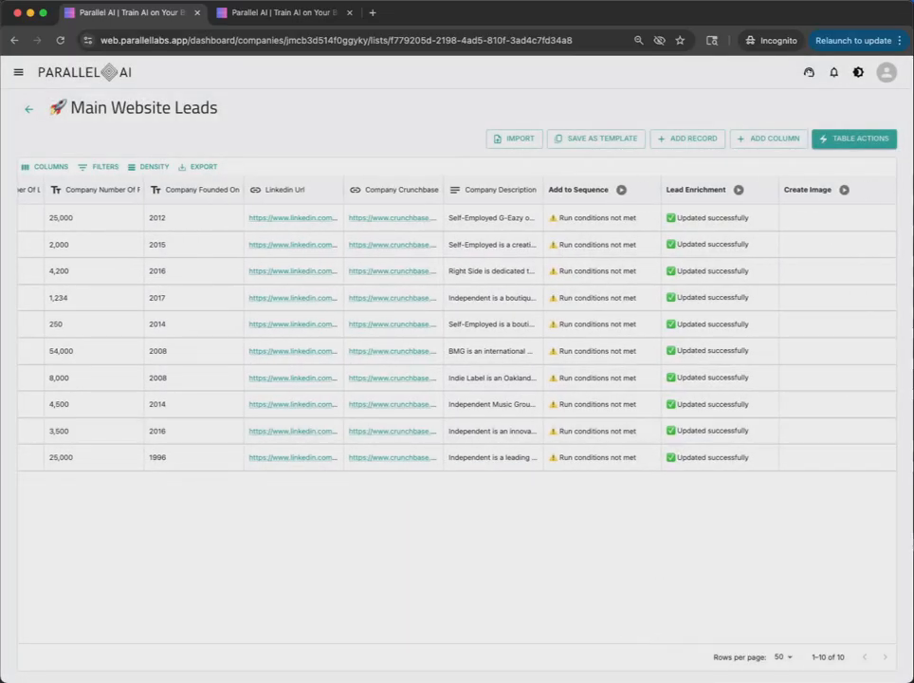
click(843, 189)
click(790, 235)
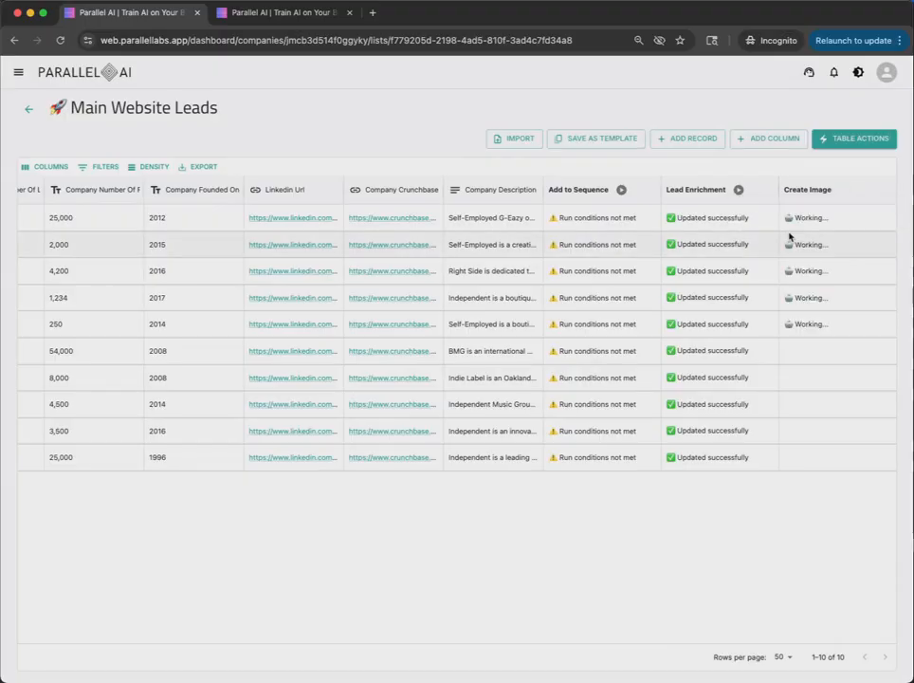